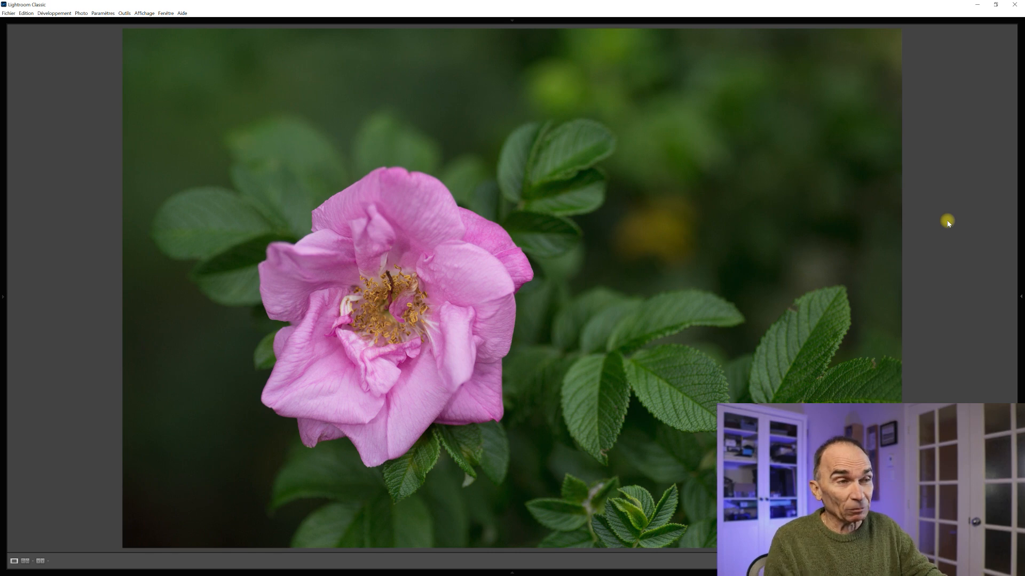
Compare the original rose photo with its edited dark-background version.
key("Right")
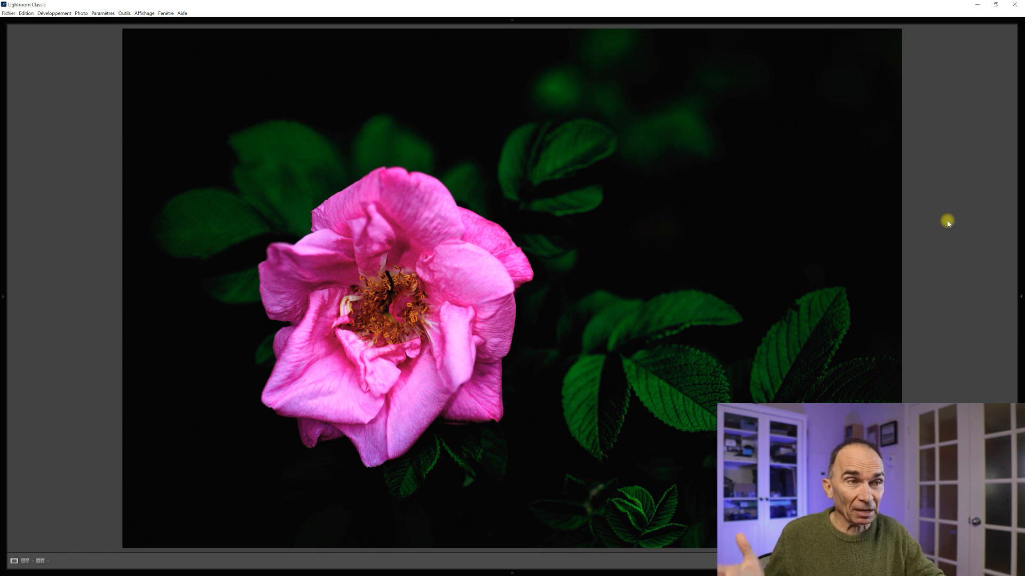
key("Right")
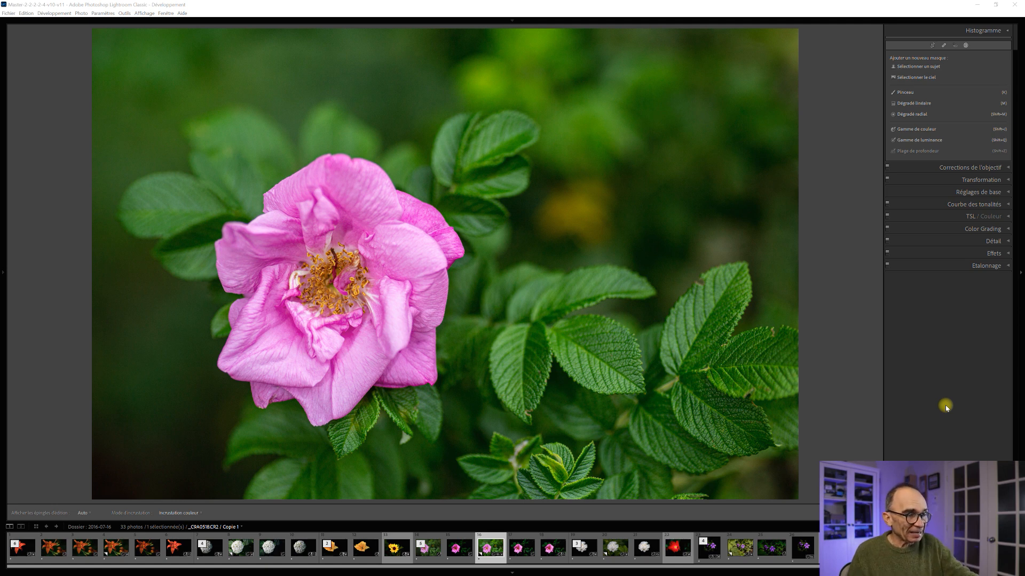
Create a mask with automatic subject selection on the rose and name it Fleur.
key("F6")
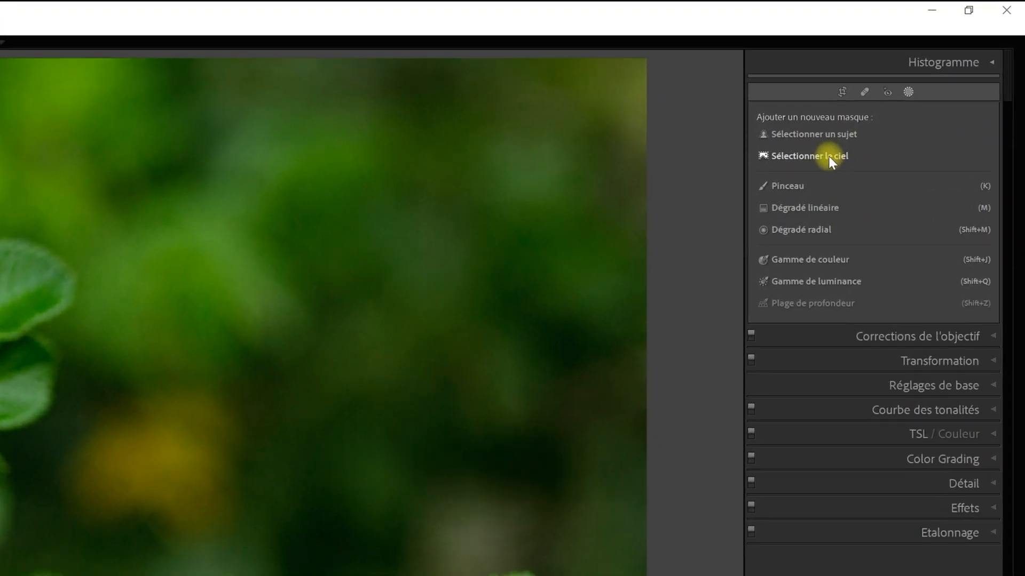
left_click(830, 136)
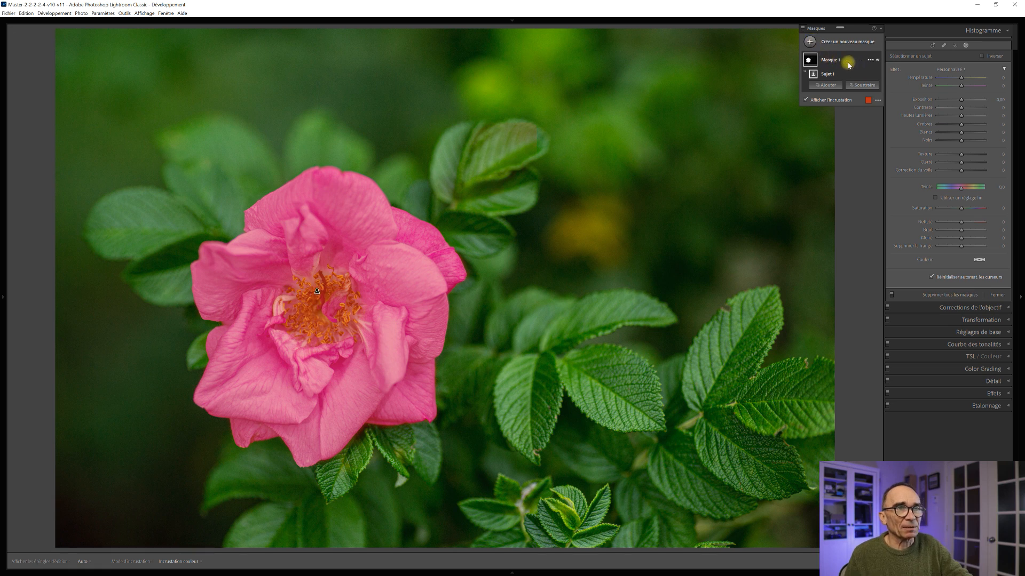
left_click(870, 60)
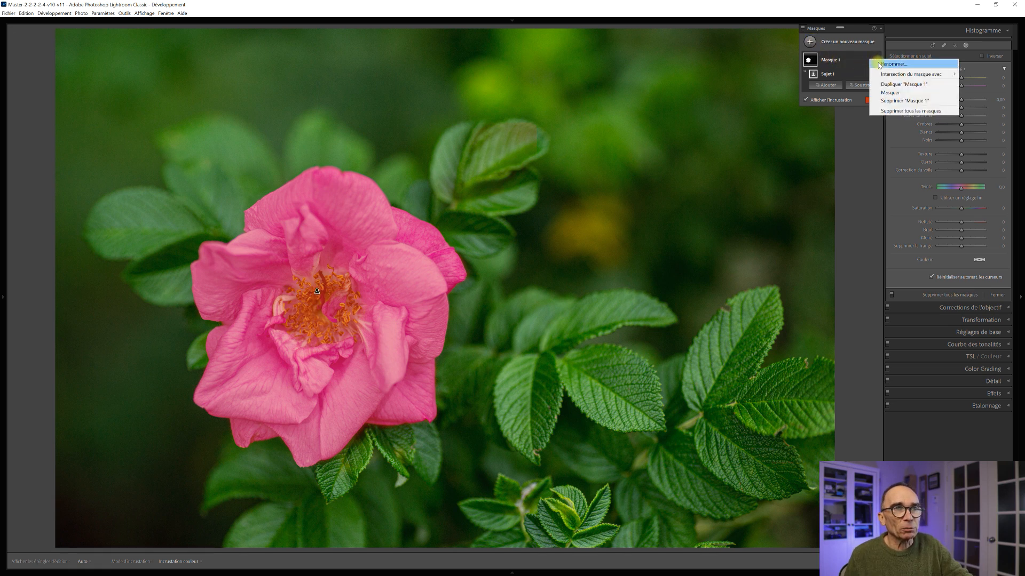
left_click(890, 64)
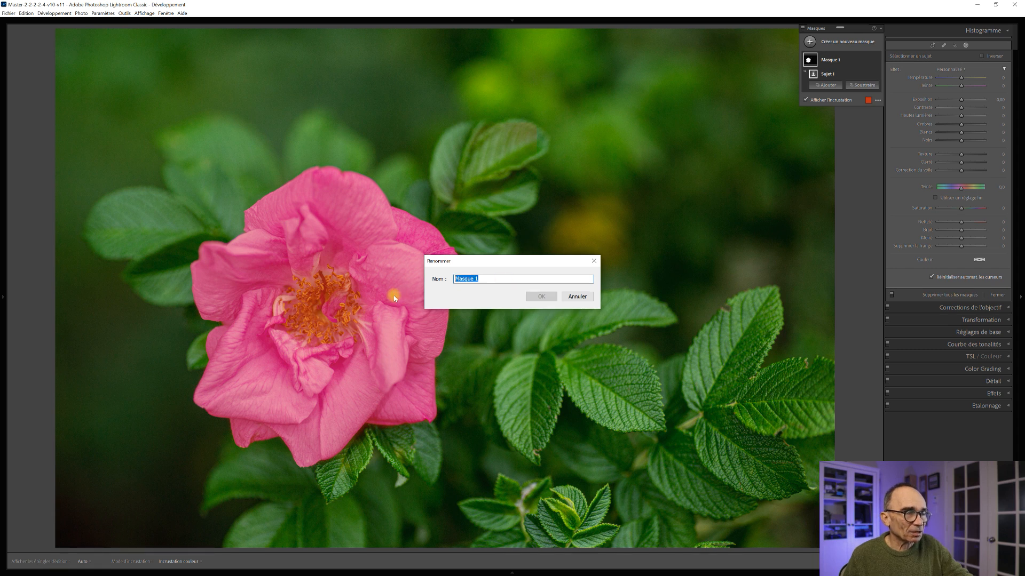
type("Fleur")
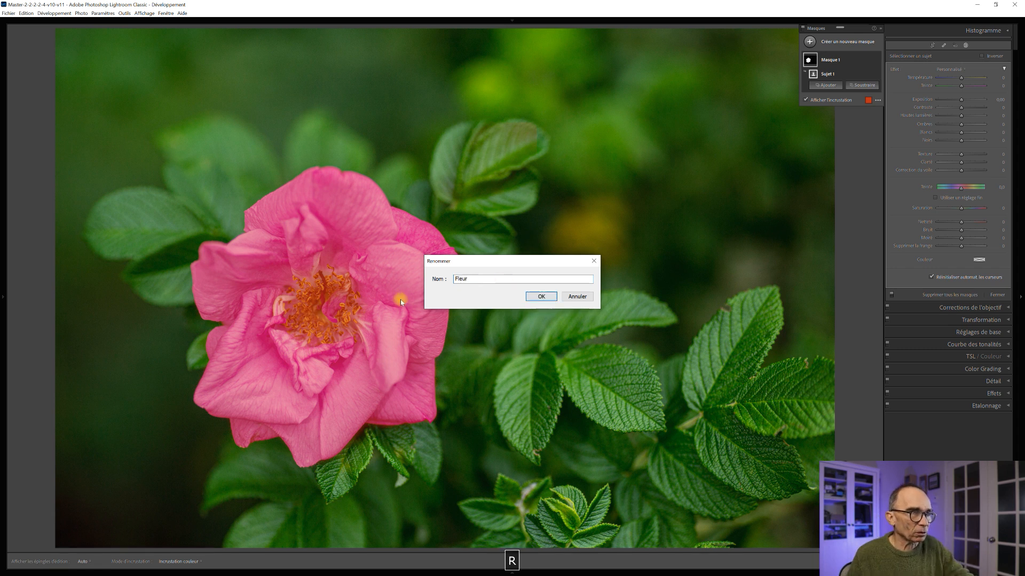
left_click(540, 297)
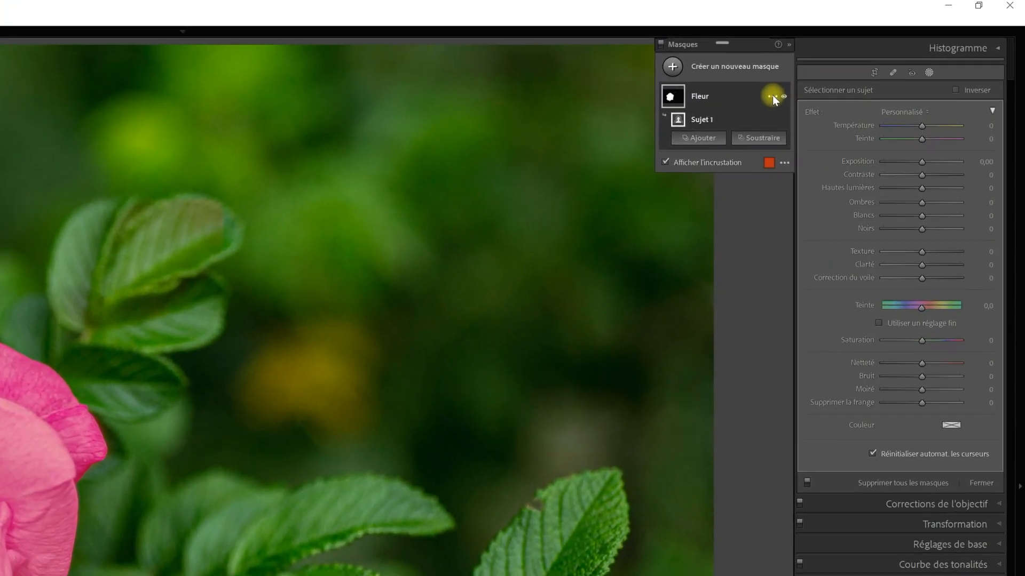
Duplicate the Fleur mask and rename the copy Arrière-plan.
left_click(772, 96)
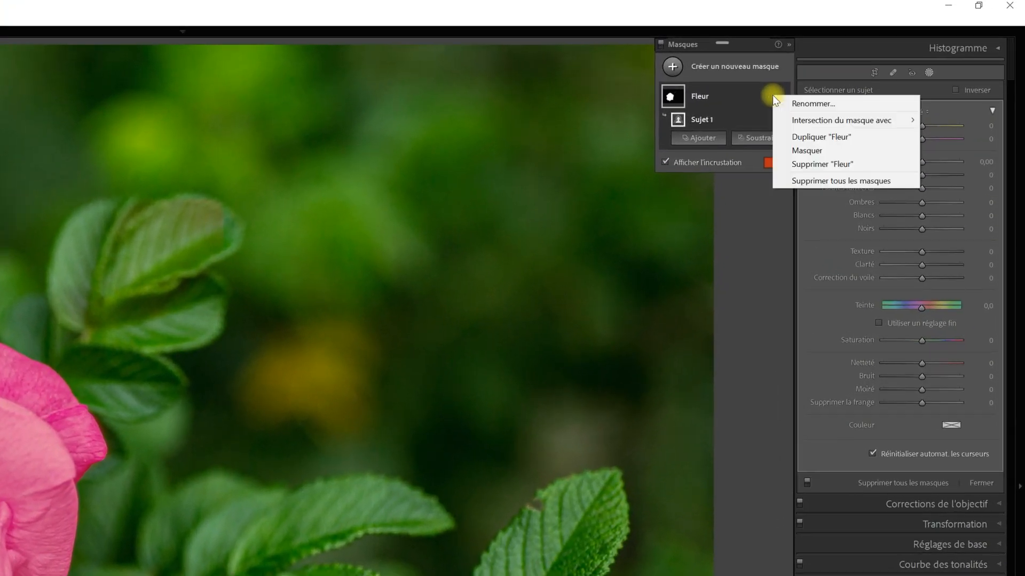
left_click(798, 138)
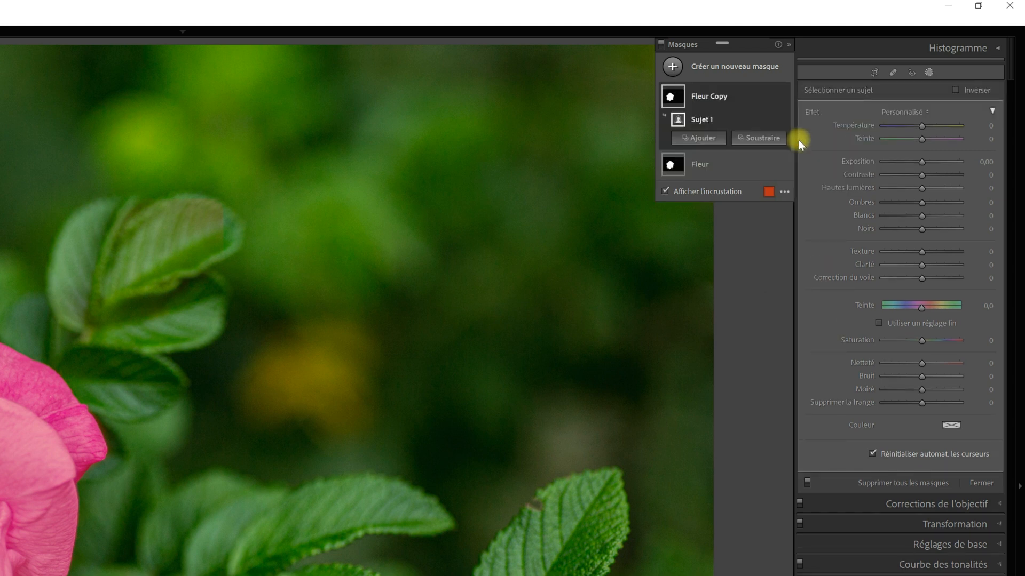
mouse_move(759, 114)
left_click(772, 96)
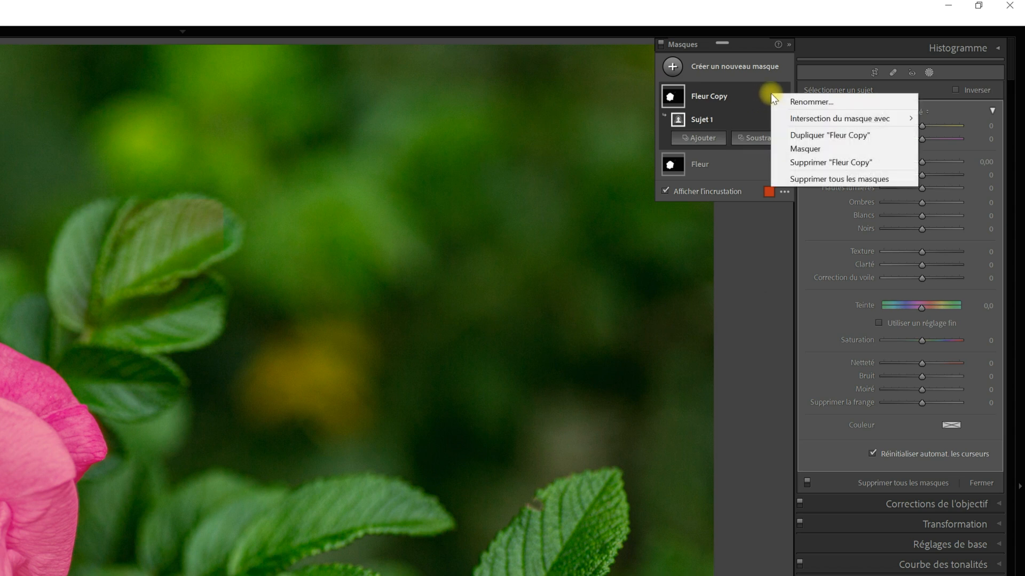
left_click(800, 101)
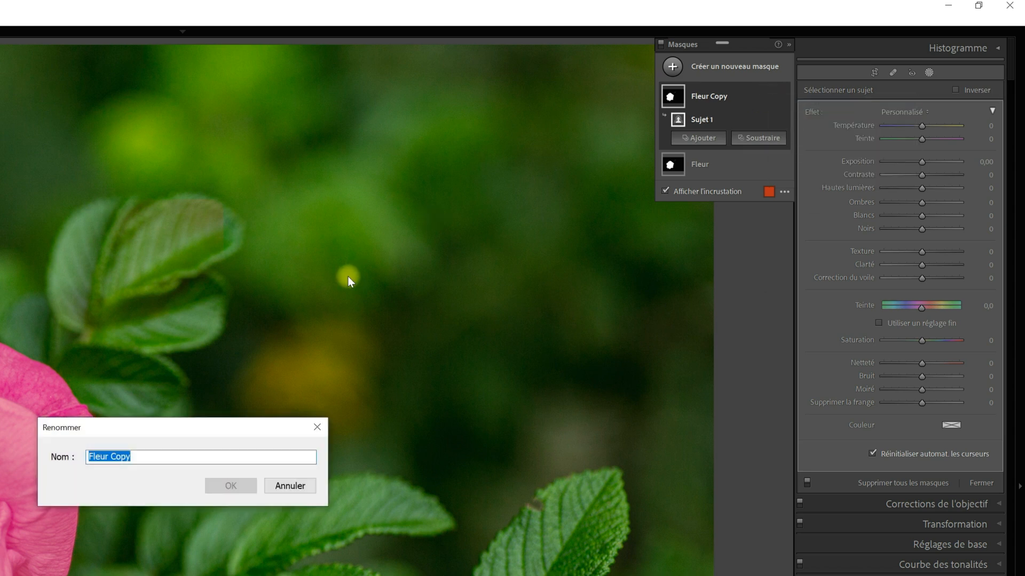
type("Aerri")
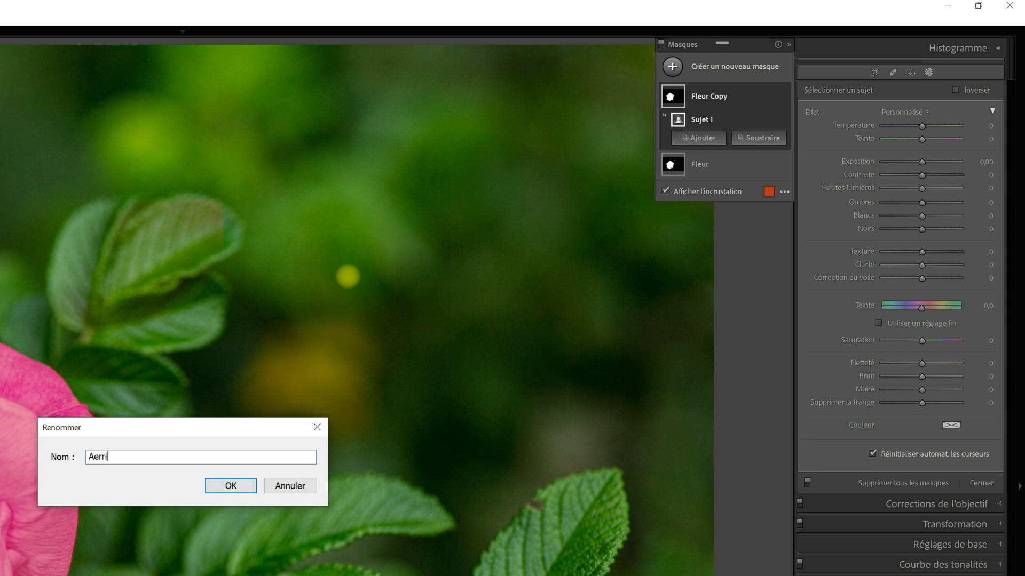
key("BackSpace")
key("BackSpace")
key("BackSpace")
key("BackSpace")
type("rrière-plan")
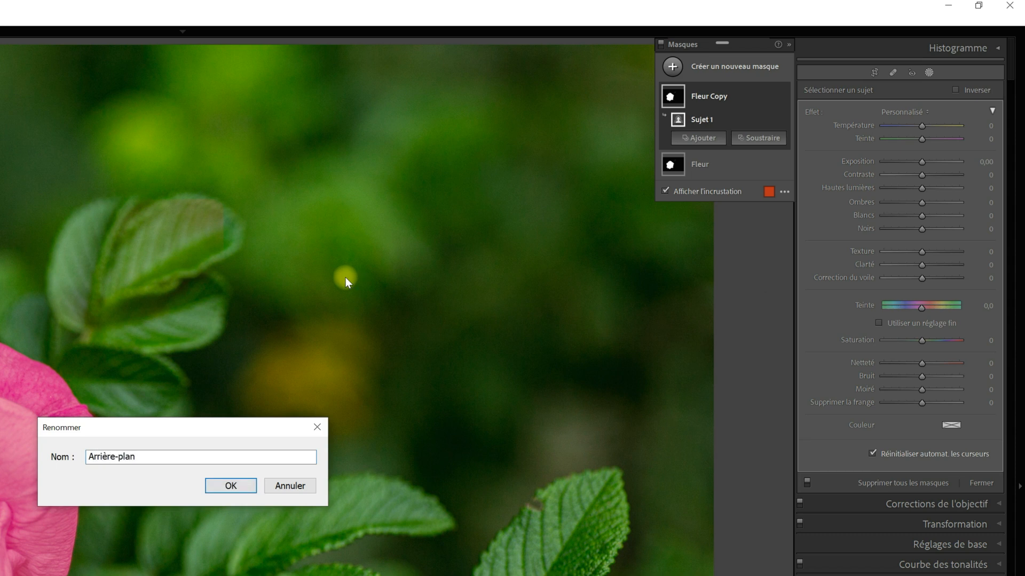
left_click(233, 484)
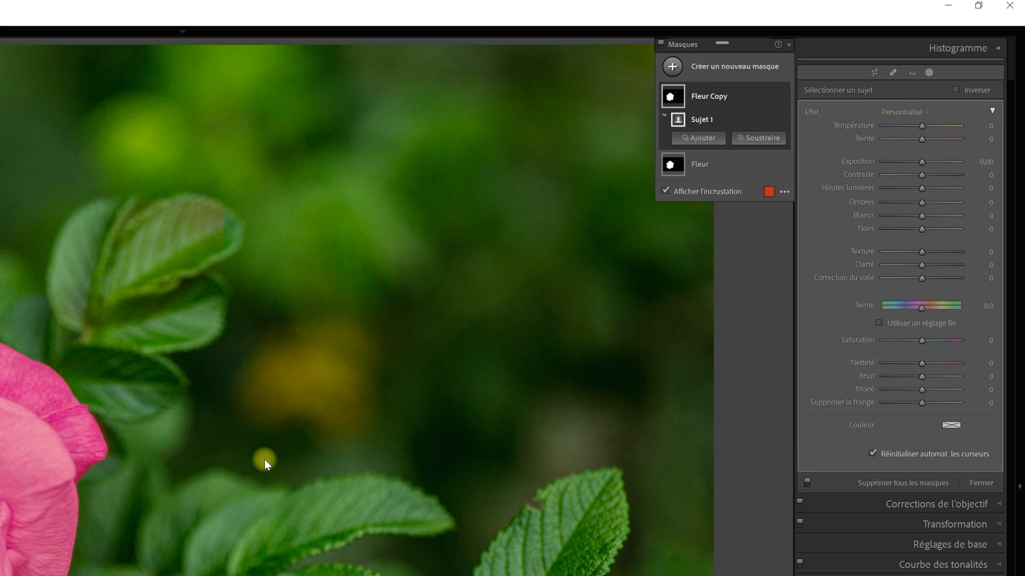
Invert the Sujet 1 selection in the Arrière-plan mask so it covers everything around the flower.
left_click(766, 96)
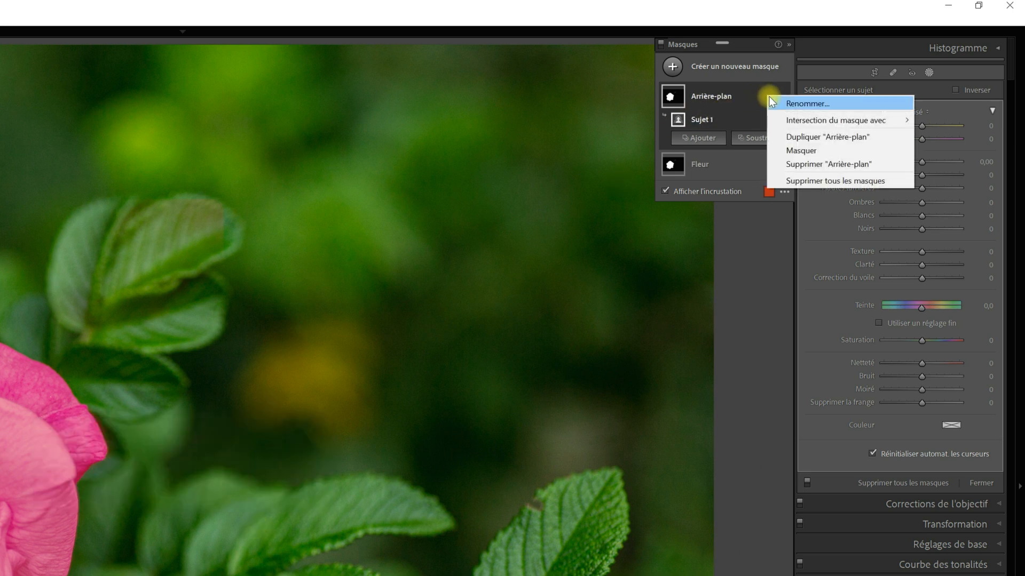
left_click(760, 120)
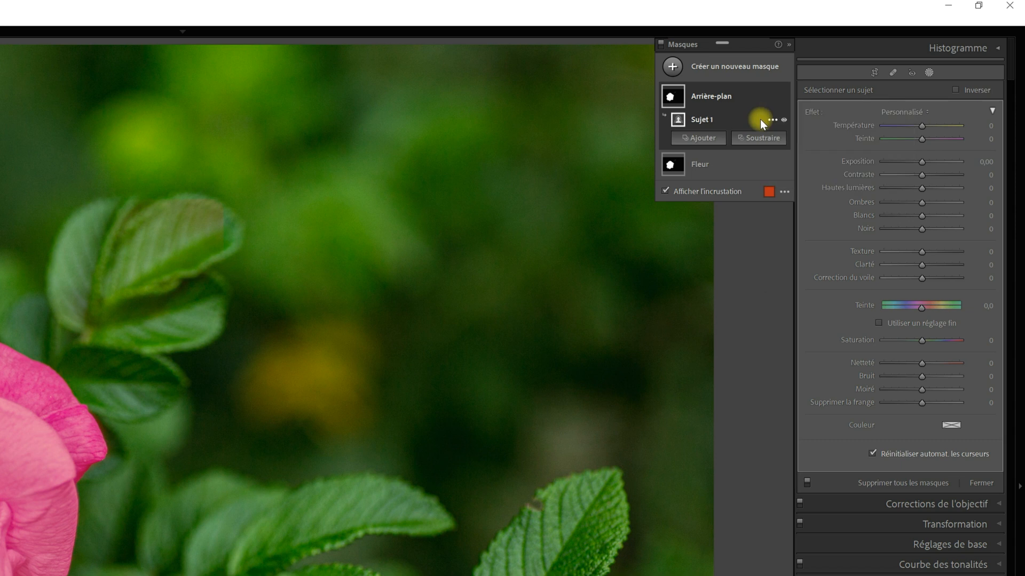
left_click(766, 120)
left_click(796, 158)
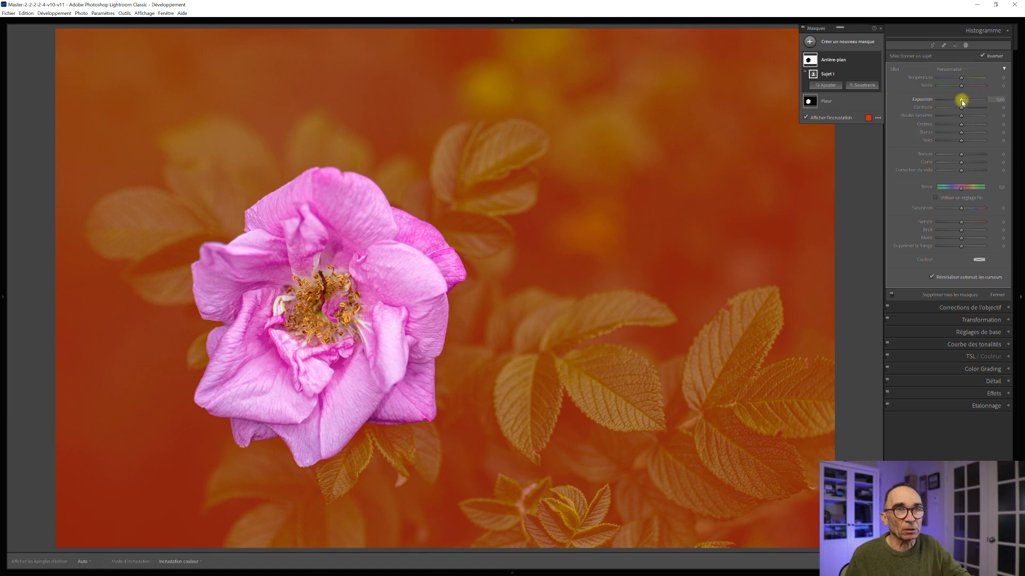
Darken the Arrière-plan mask with Exposition −2,94, Contraste −50, Hautes lumières −26, Ombres −100, Noirs −25 and Clarté 10.
left_click_drag(961, 100, 962, 101)
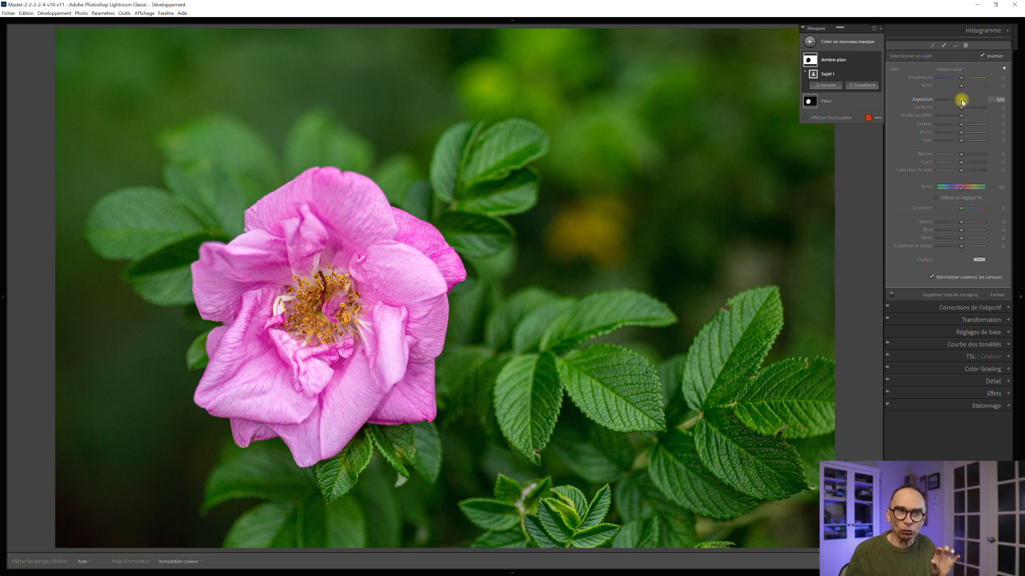
left_click_drag(961, 101, 944, 96)
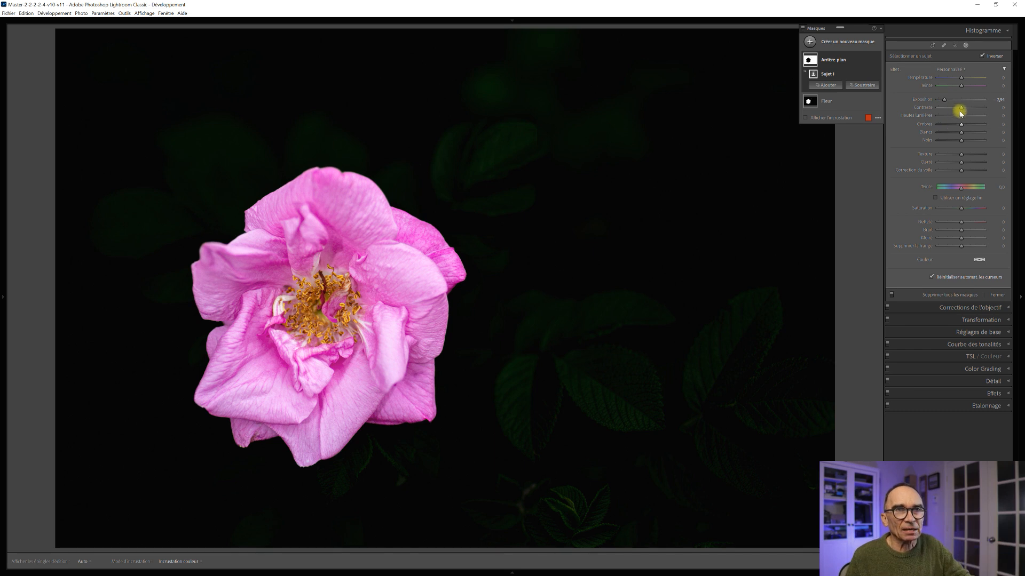
left_click_drag(955, 109, 952, 110)
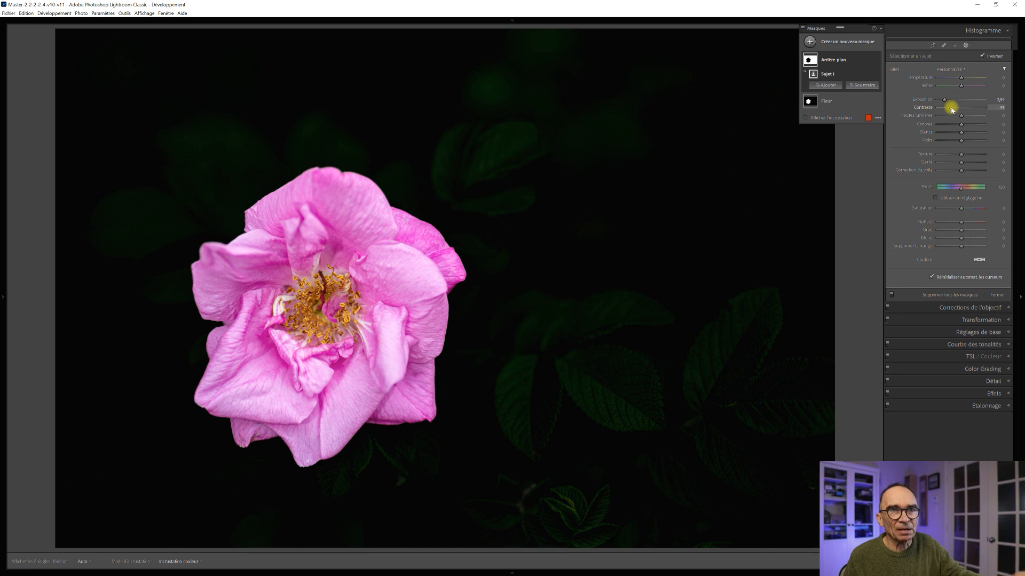
left_click_drag(951, 109, 951, 110)
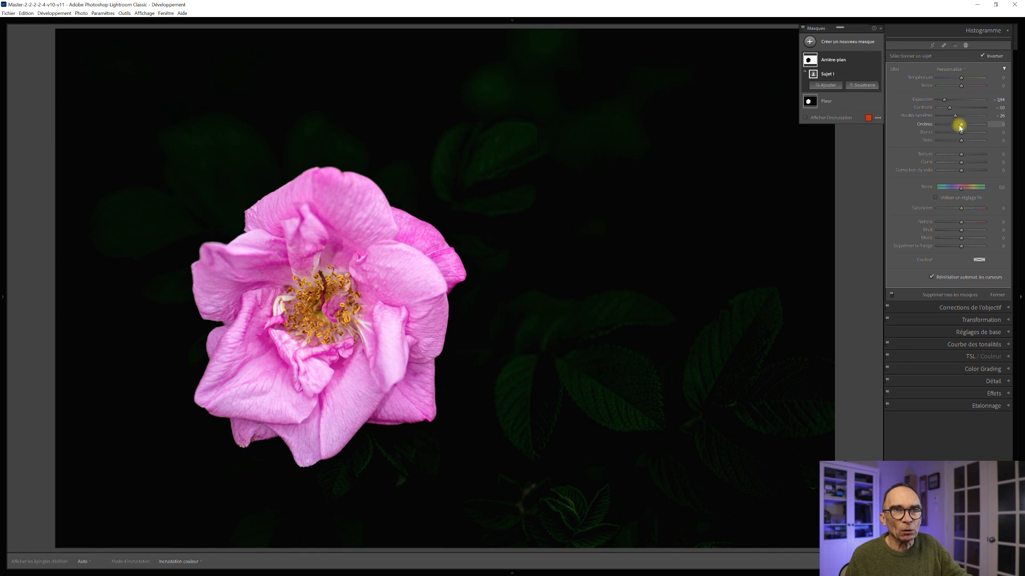
left_click_drag(963, 125, 926, 130)
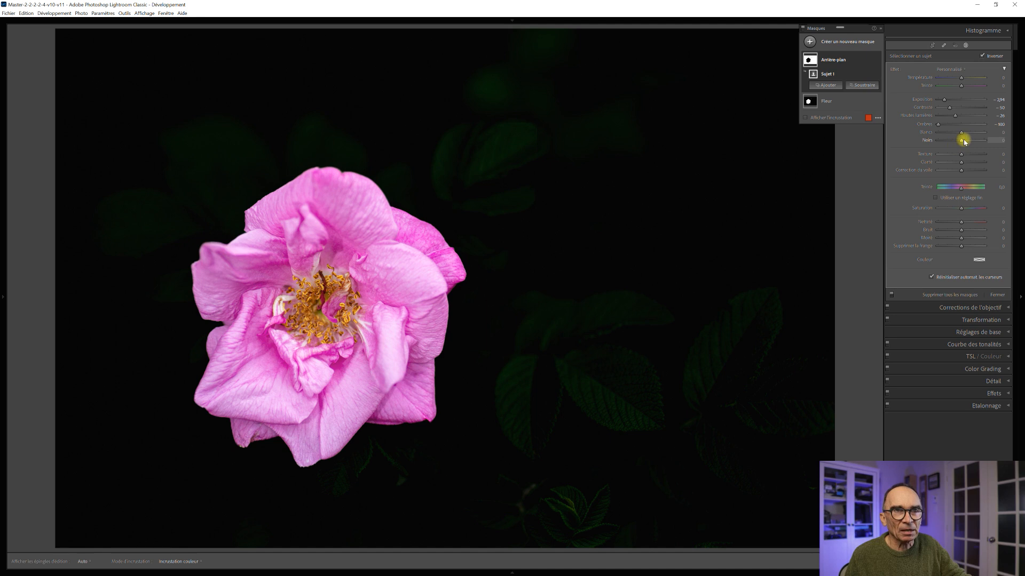
left_click_drag(961, 141, 957, 140)
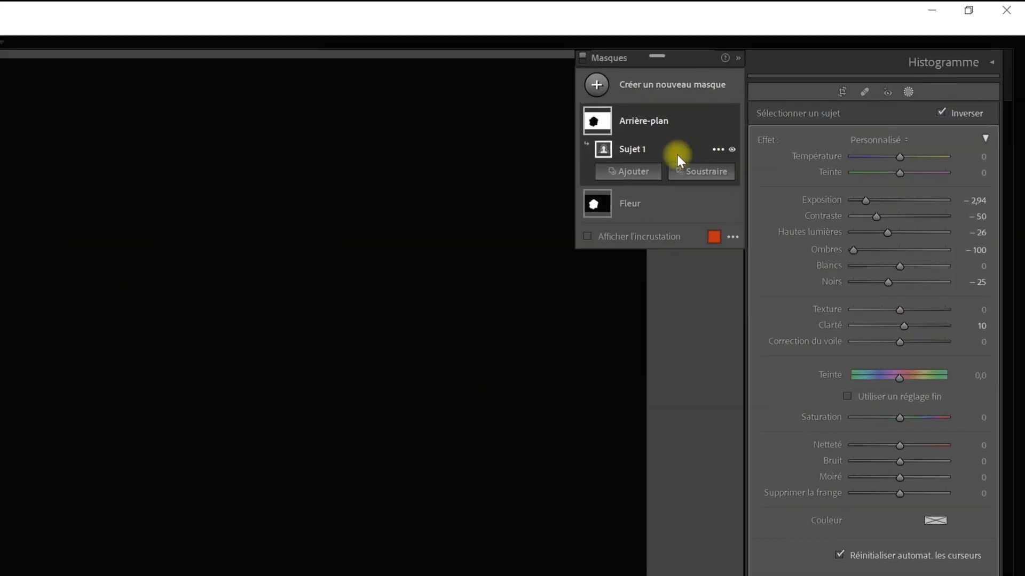
Subtract a wide radial gradient from the Arrière-plan mask, centred on the flower's right edge and reaching over the neighbouring leaves.
left_click(713, 176)
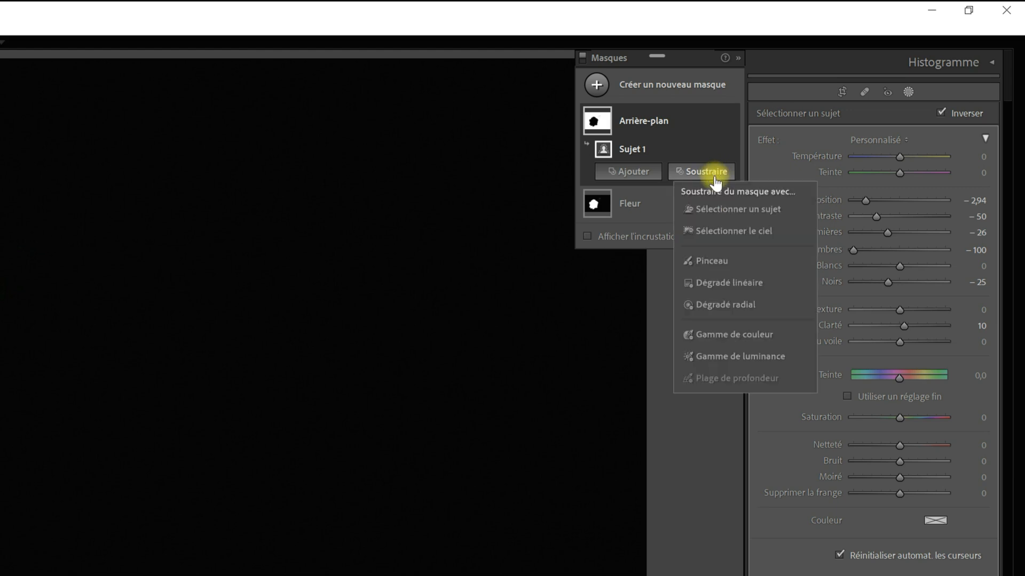
left_click(747, 303)
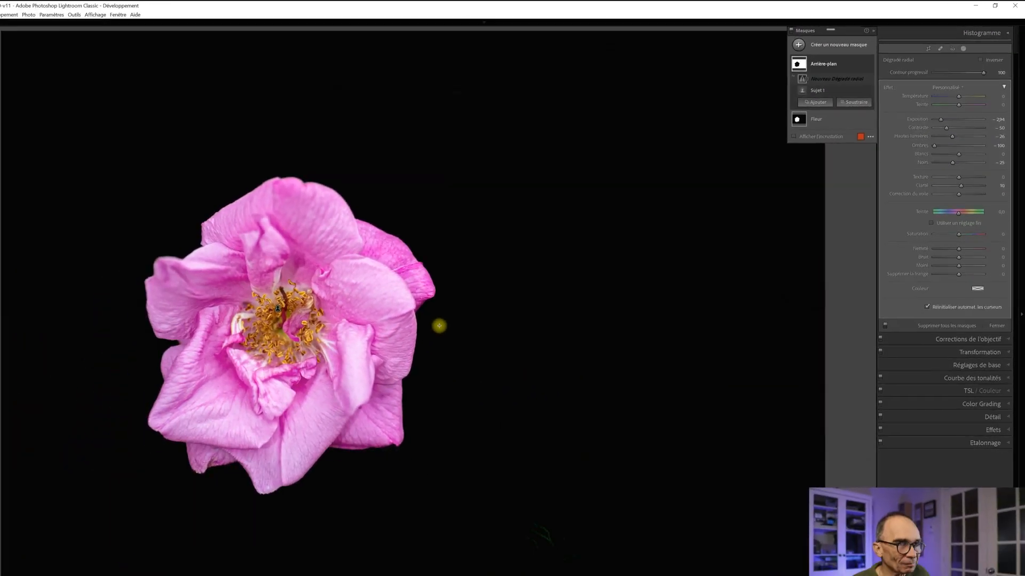
left_click_drag(438, 326, 774, 469)
left_click_drag(470, 309, 443, 324)
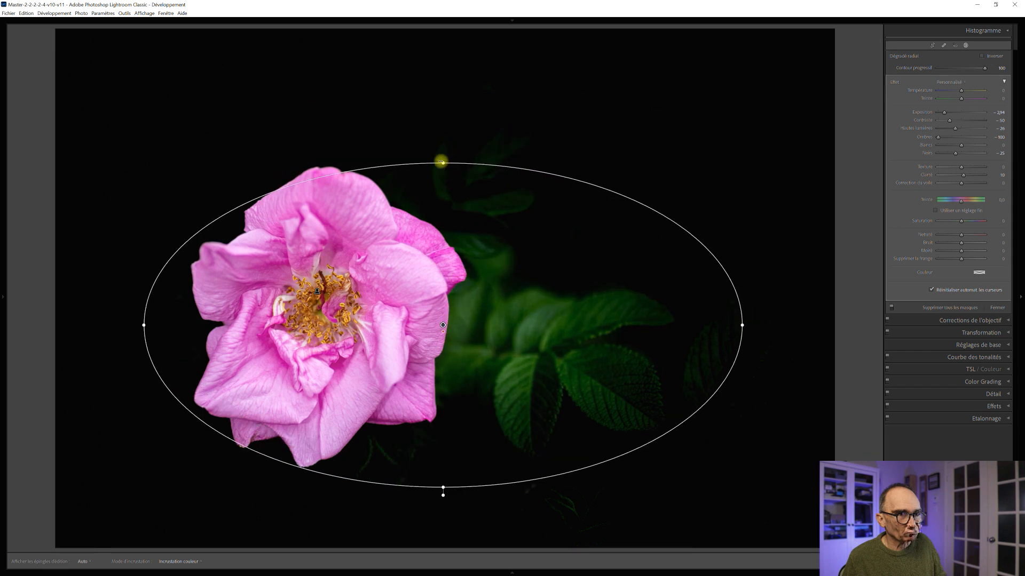
Make the subtracted radial gradient taller and narrower, and centre it just right of the flower, slightly above the leaves.
left_click_drag(441, 161, 447, 130)
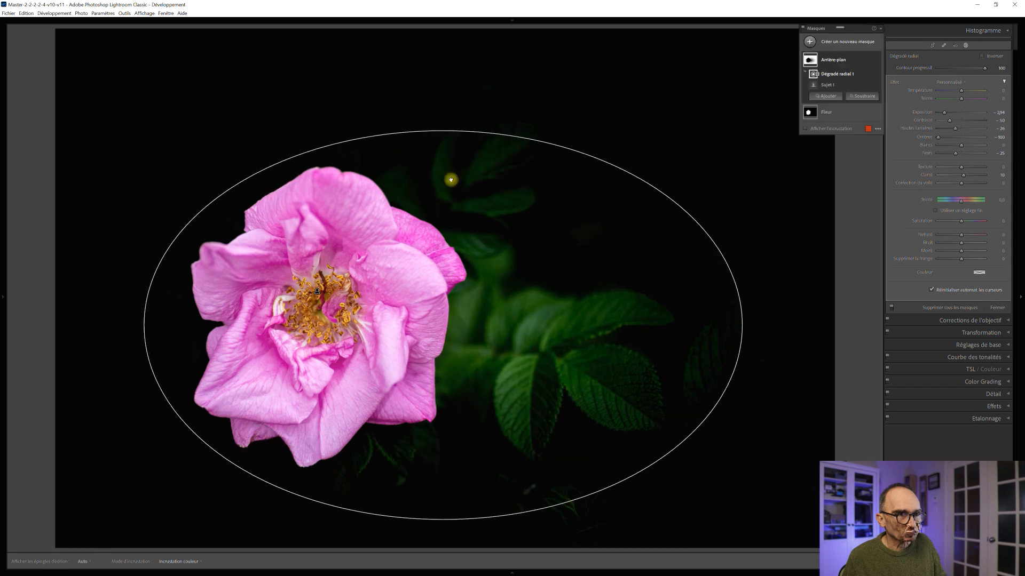
mouse_move(418, 308)
left_mouse_down()
mouse_move(362, 281)
mouse_move(329, 190)
mouse_move(412, 178)
mouse_move(526, 207)
mouse_move(567, 304)
mouse_move(539, 328)
mouse_move(423, 322)
left_mouse_up()
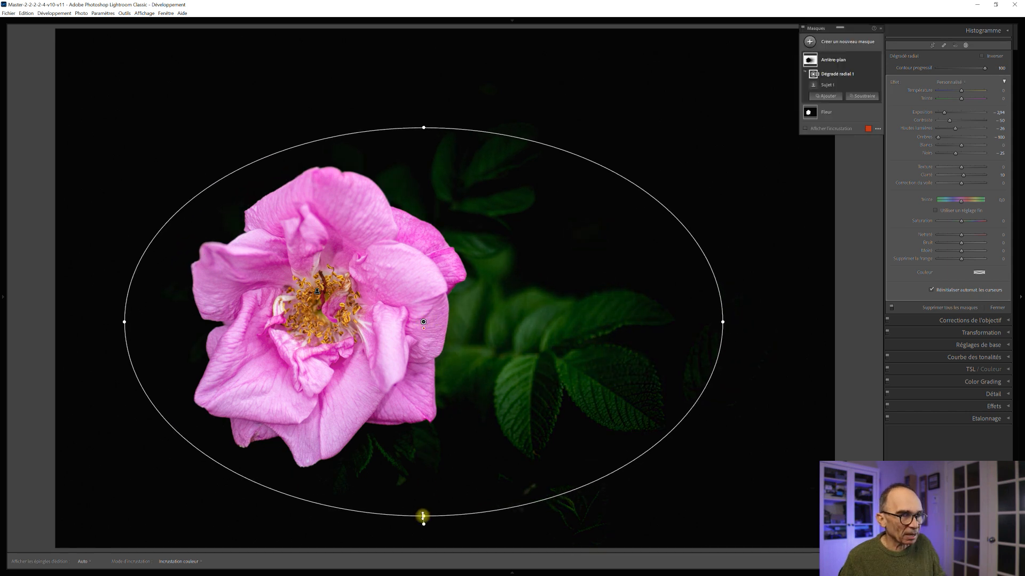
left_click_drag(423, 518, 423, 510)
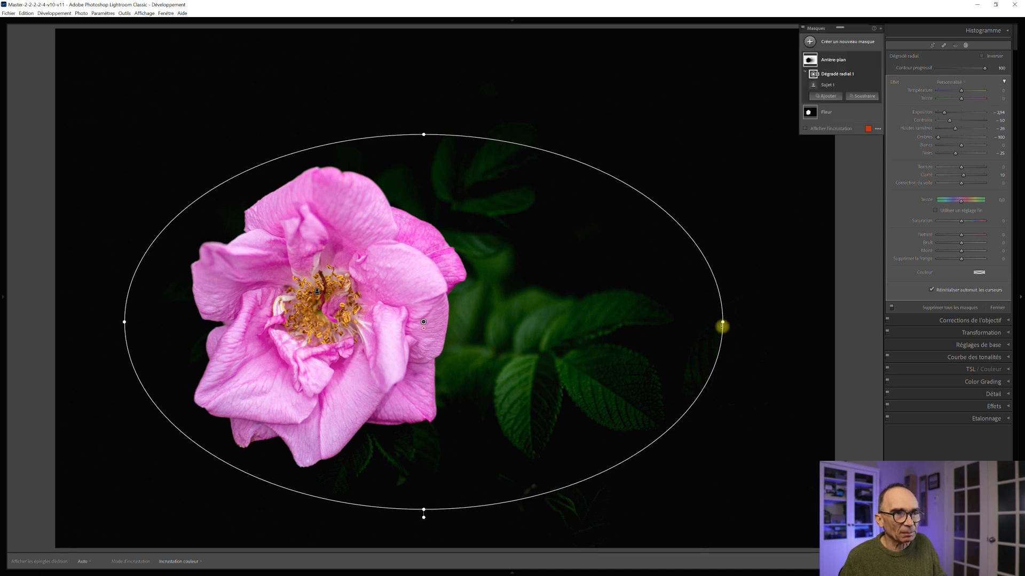
left_click_drag(721, 322, 714, 322)
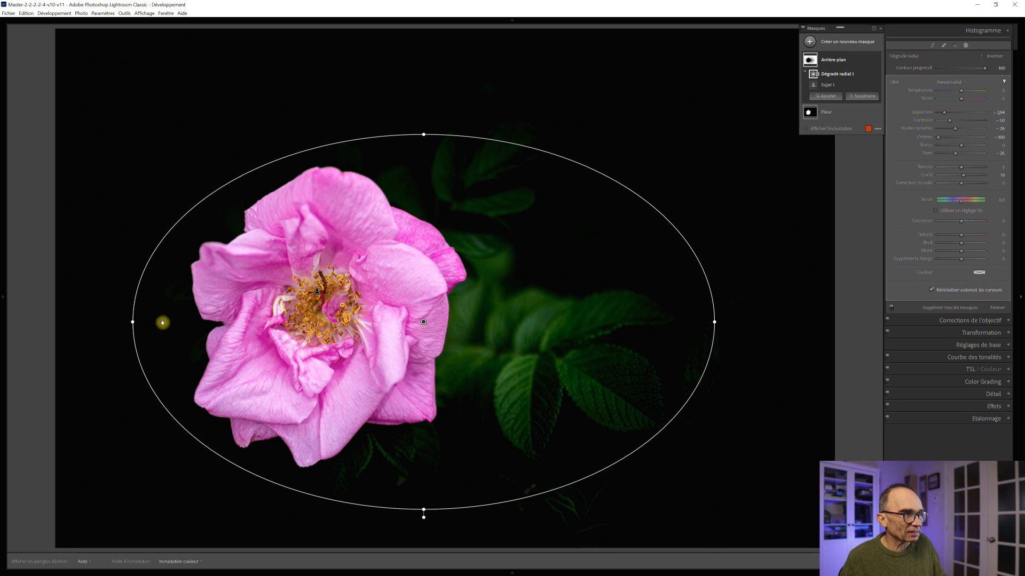
left_click_drag(133, 321, 180, 323)
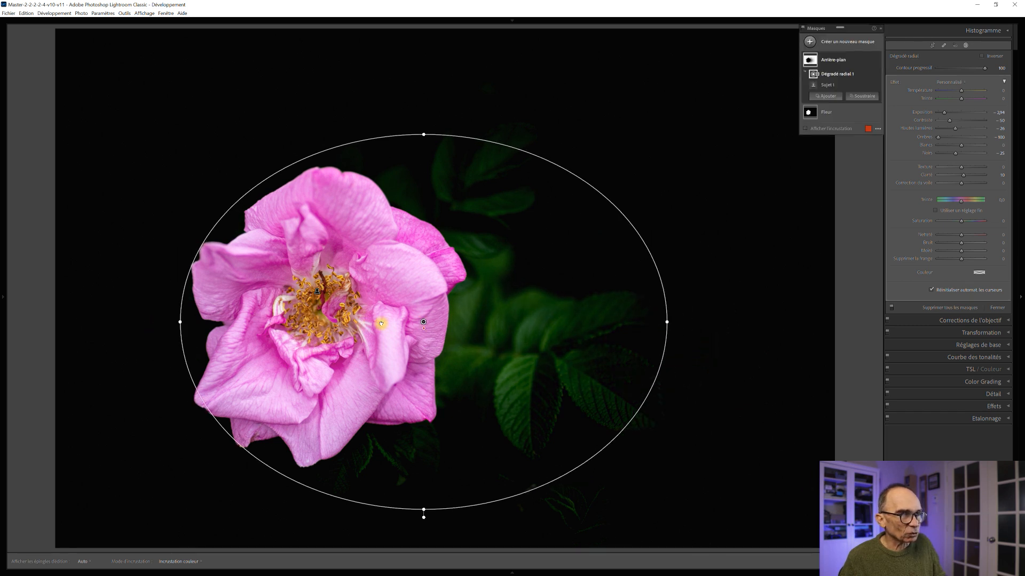
left_click_drag(424, 321, 465, 311)
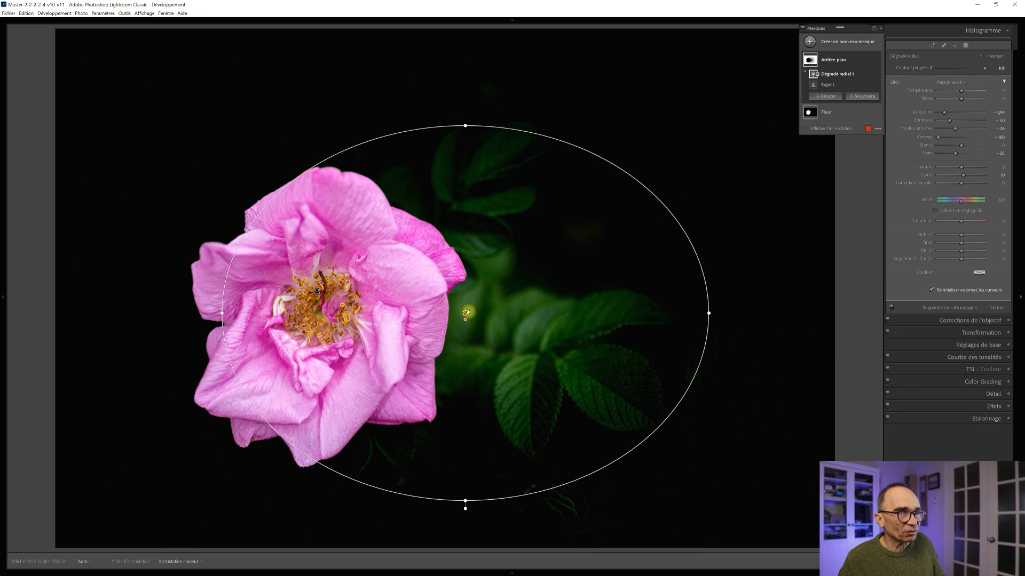
left_click_drag(465, 314, 474, 299)
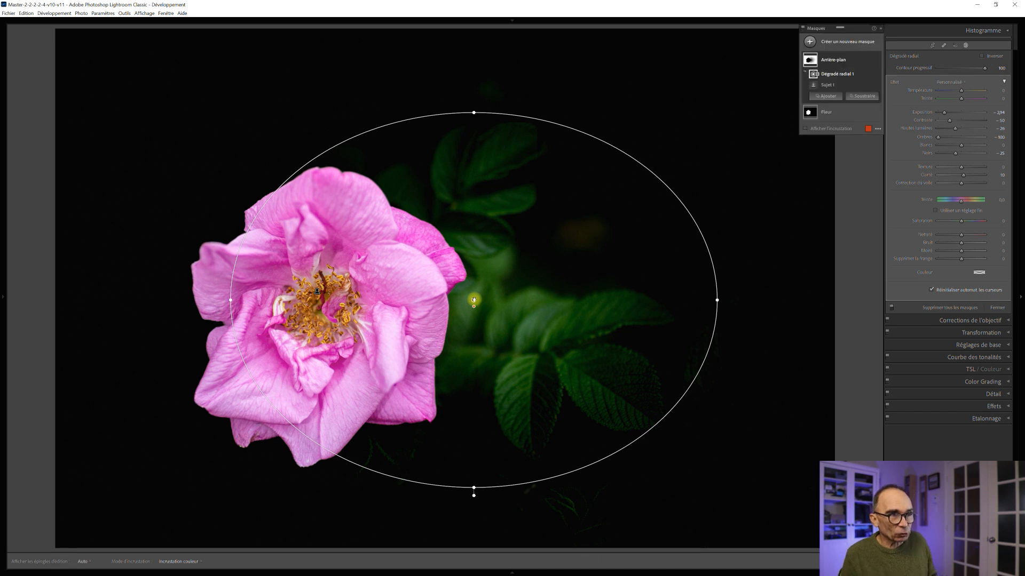
mouse_move(474, 300)
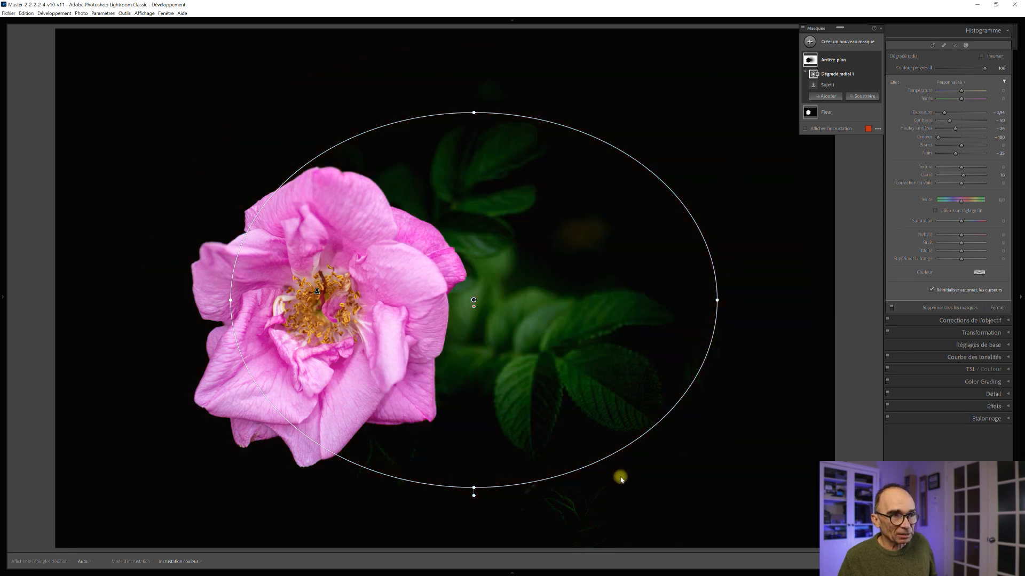
Create a brush mask with size 12,0 and Exposition −4,00, and paint out the faint leftover details around the leaves and below the rose.
left_click(810, 41)
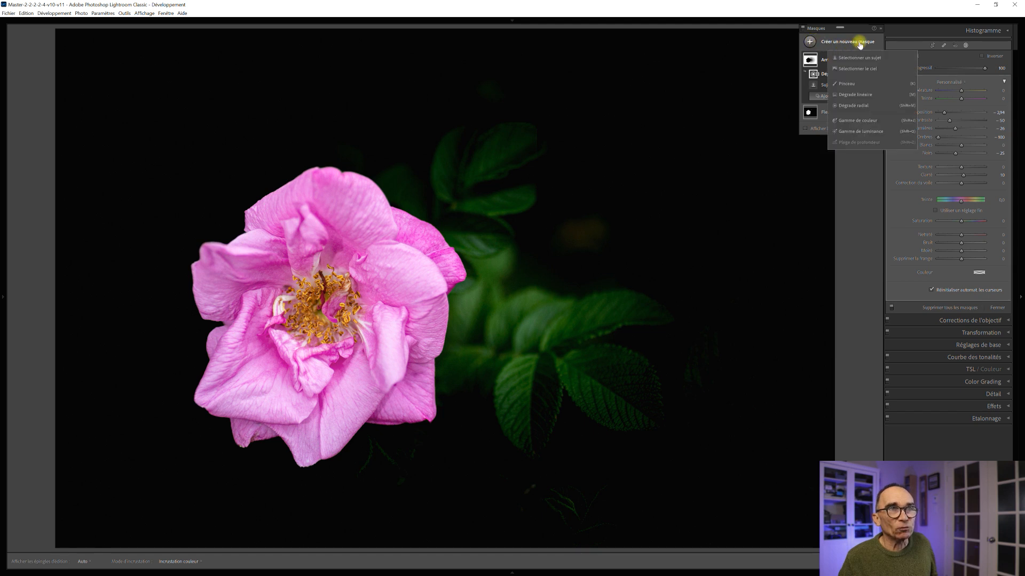
left_click(863, 84)
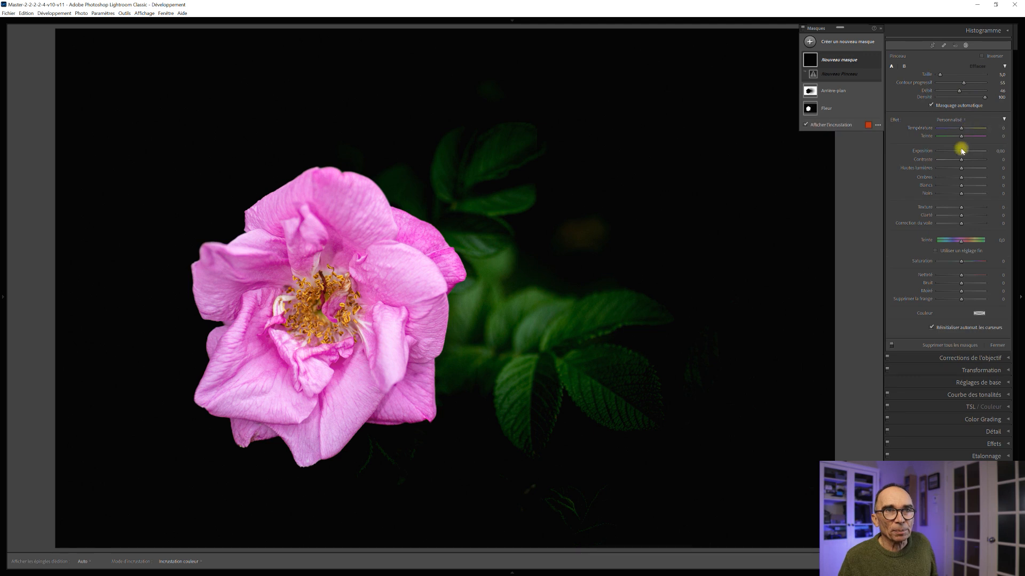
left_click_drag(962, 154, 937, 155)
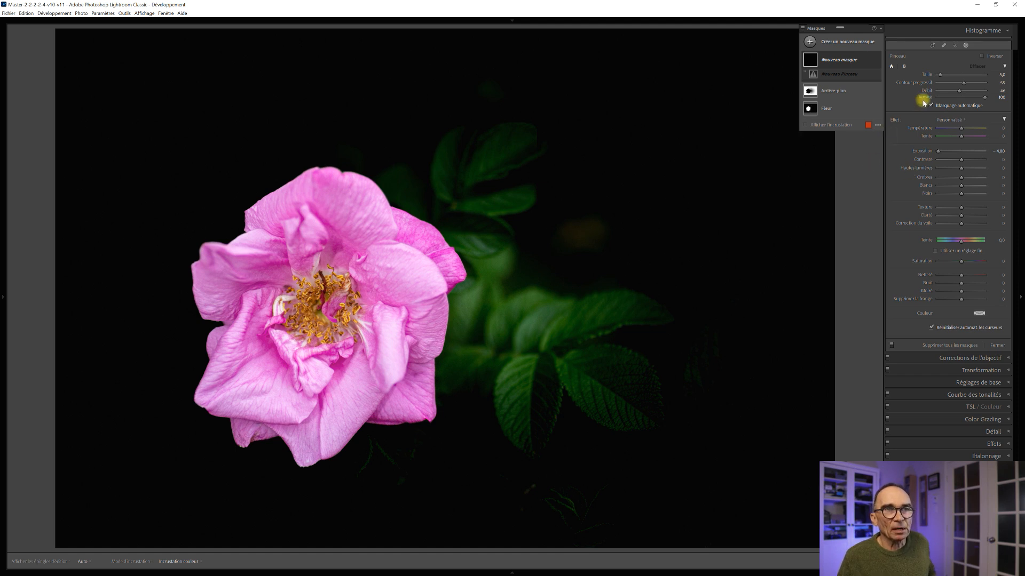
left_click_drag(940, 78, 941, 77)
key("h")
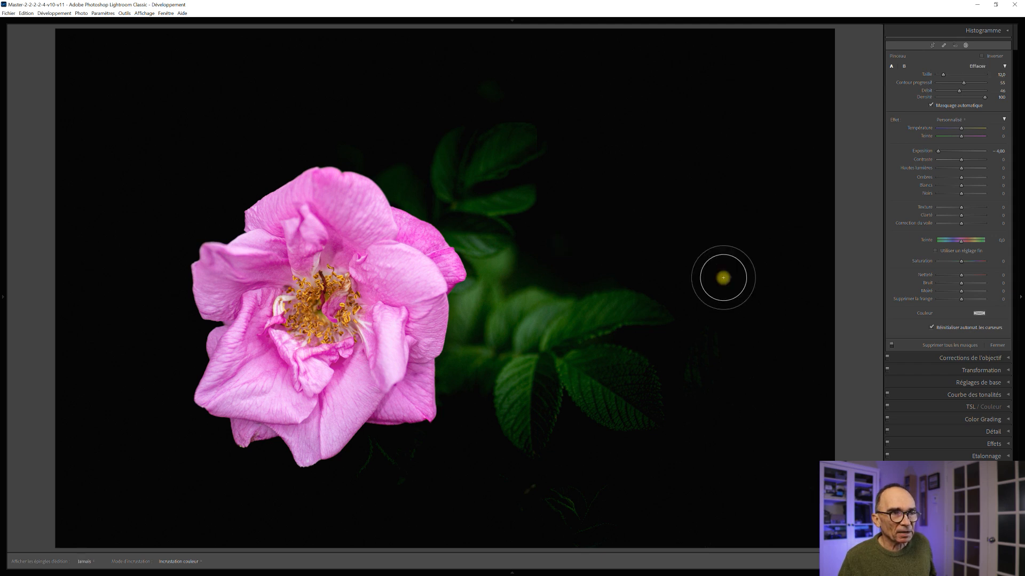
mouse_move(608, 520)
left_mouse_down()
mouse_move(540, 523)
mouse_move(571, 517)
mouse_move(533, 518)
mouse_move(567, 501)
mouse_move(523, 503)
mouse_move(605, 507)
mouse_move(526, 510)
mouse_move(625, 520)
mouse_move(519, 494)
mouse_move(541, 497)
mouse_move(533, 490)
mouse_move(445, 511)
mouse_move(400, 466)
mouse_move(373, 462)
mouse_move(425, 501)
left_mouse_up()
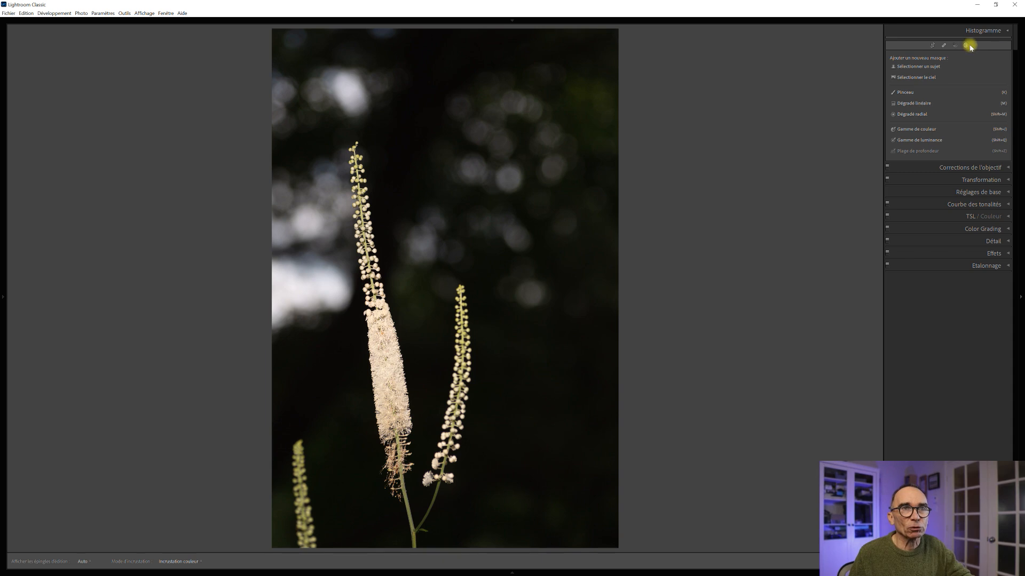
Mask the flower spikes in the new photo with a subject selection and duplicate Masque 1.
left_click(936, 66)
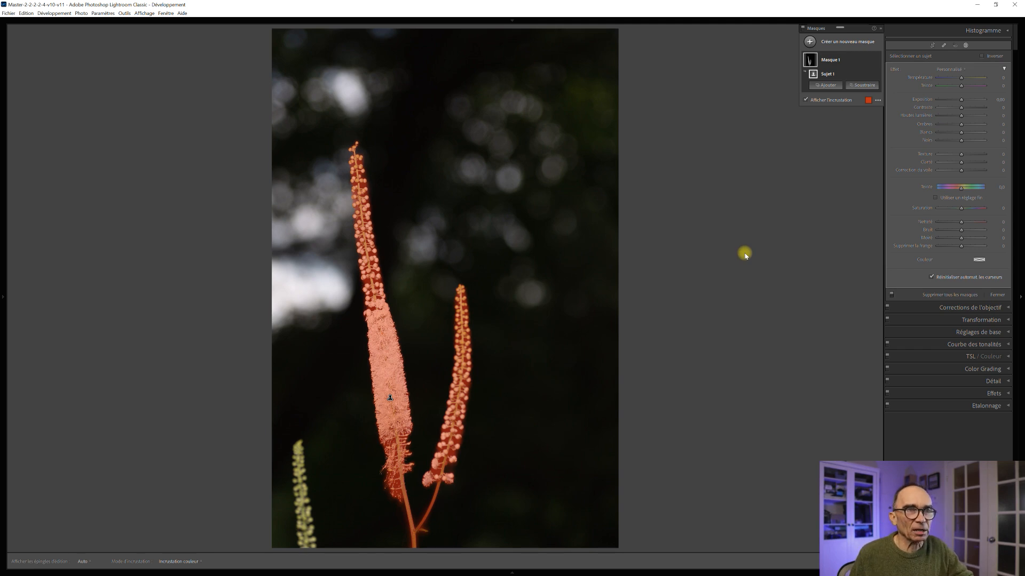
mouse_move(833, 63)
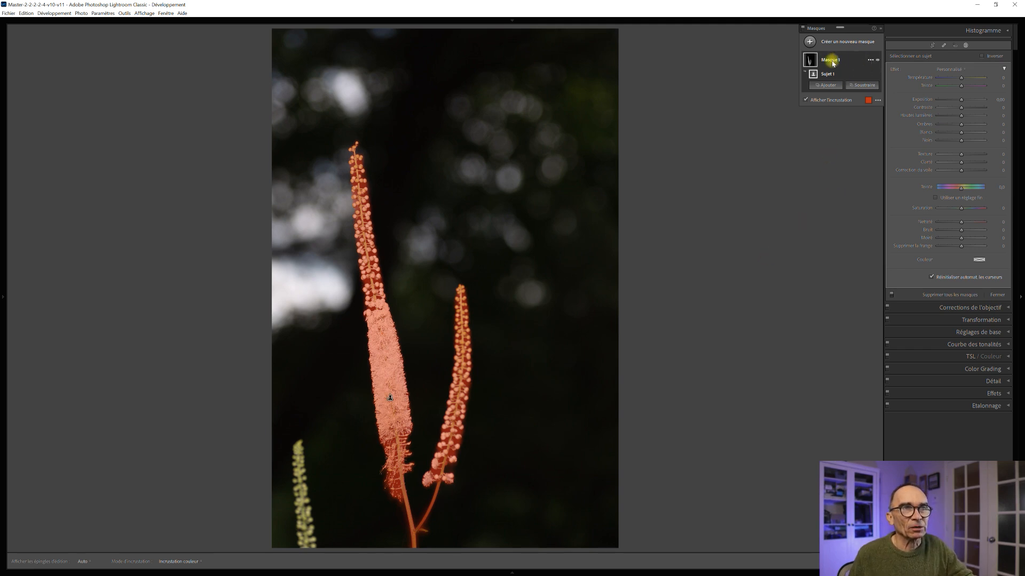
left_click(871, 60)
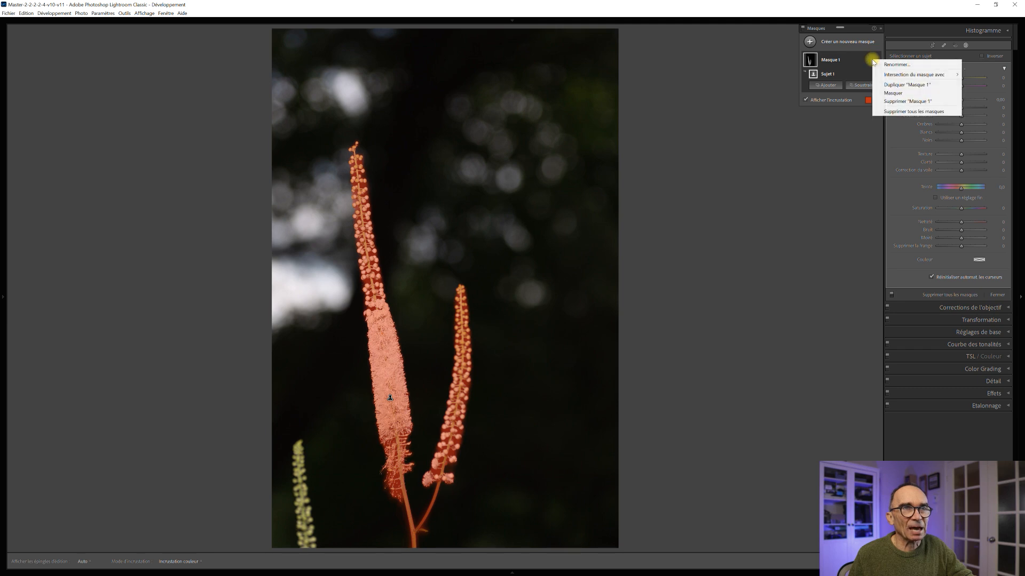
left_click(894, 86)
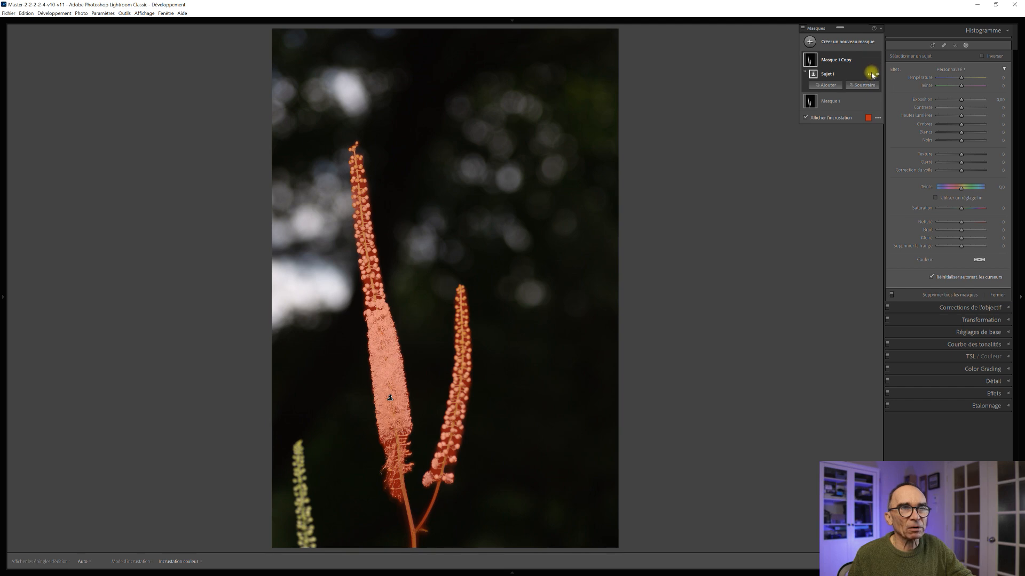
Invert Sujet 1 in Masque 1 Copy and darken it with Exposition −3,21, Contraste 29, Hautes lumières −100, Ombres −100 and Noirs −24.
left_click(871, 73)
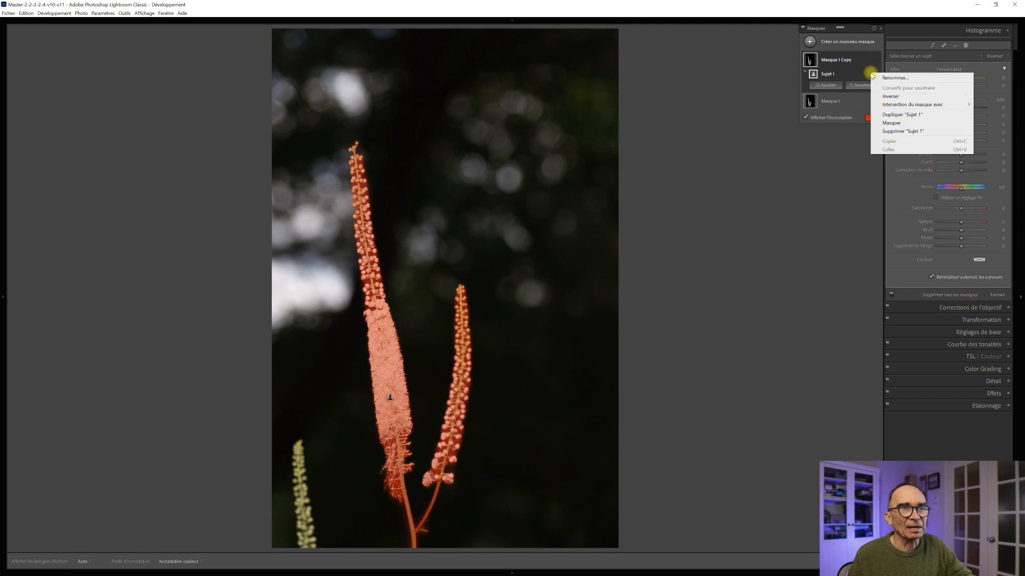
left_click(890, 96)
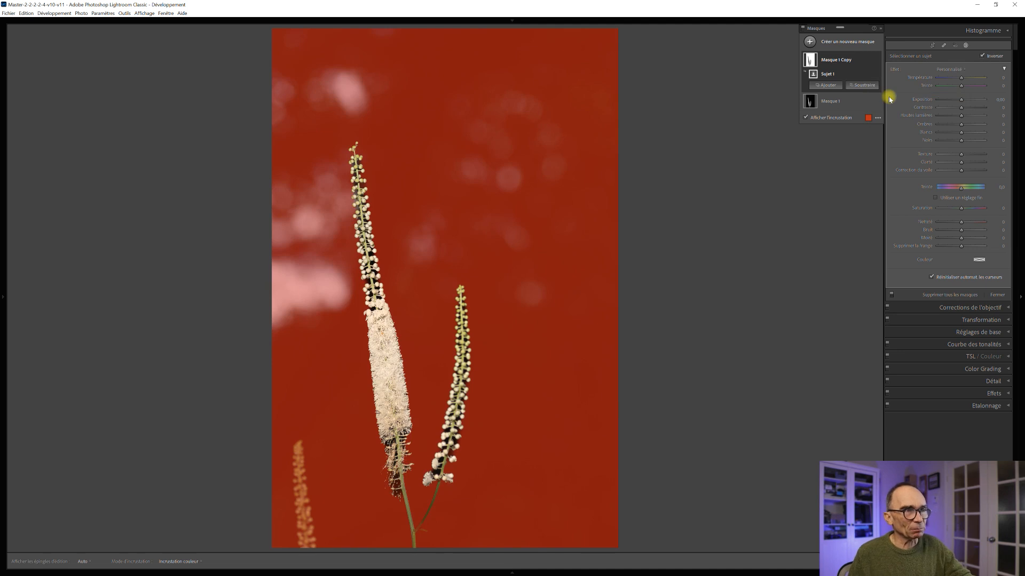
left_click_drag(961, 99, 899, 130)
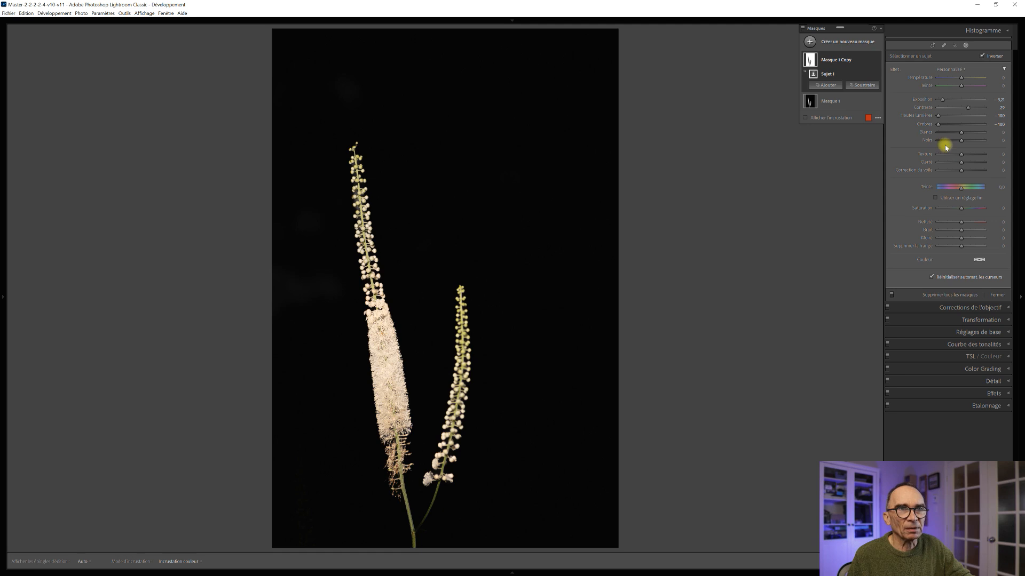
left_click_drag(957, 141, 955, 141)
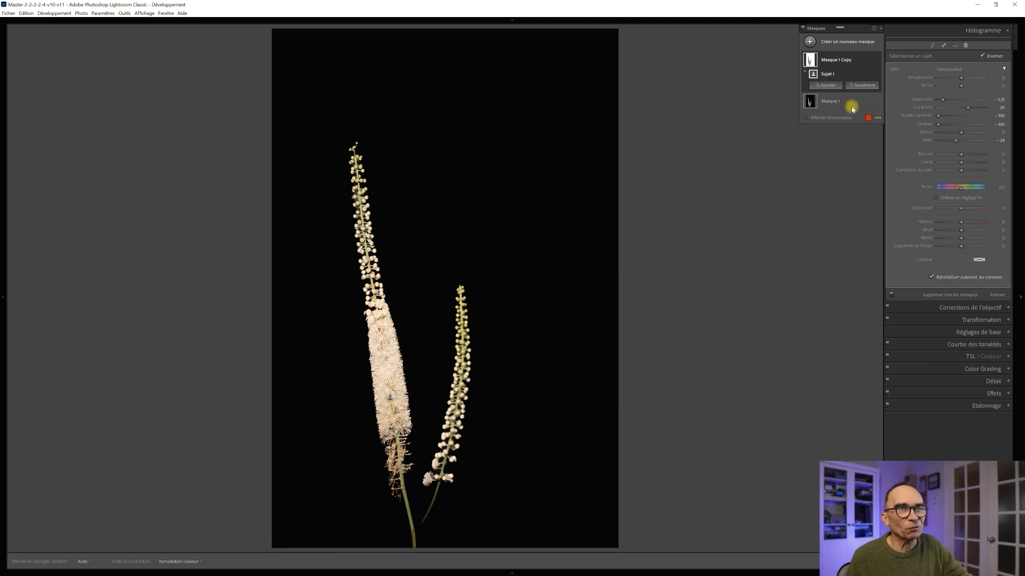
Subtract a wide radial gradient from Masque 1 Copy, centred between the spikes in the upper background and tilted upward to the right.
left_click(873, 86)
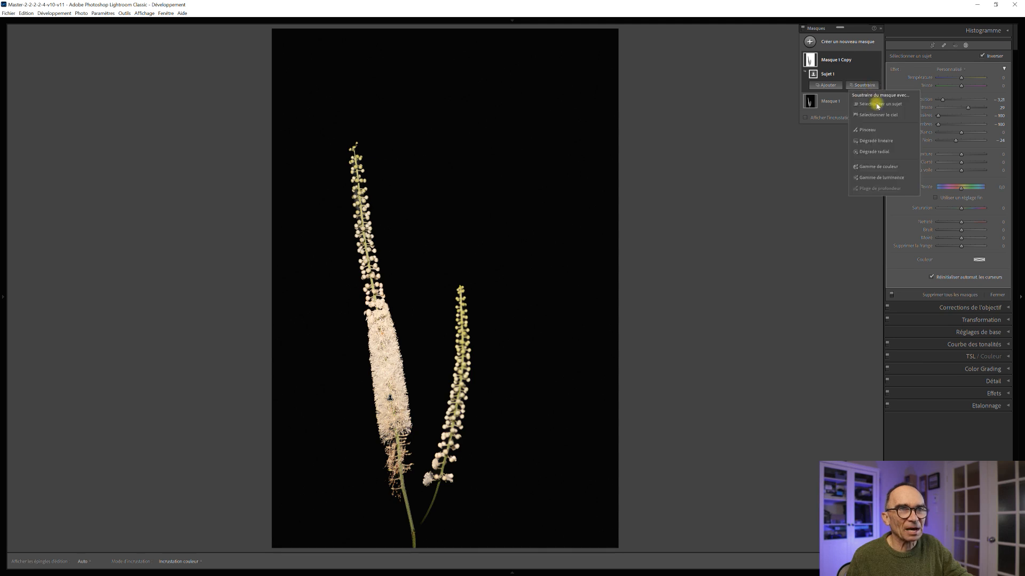
left_click(875, 152)
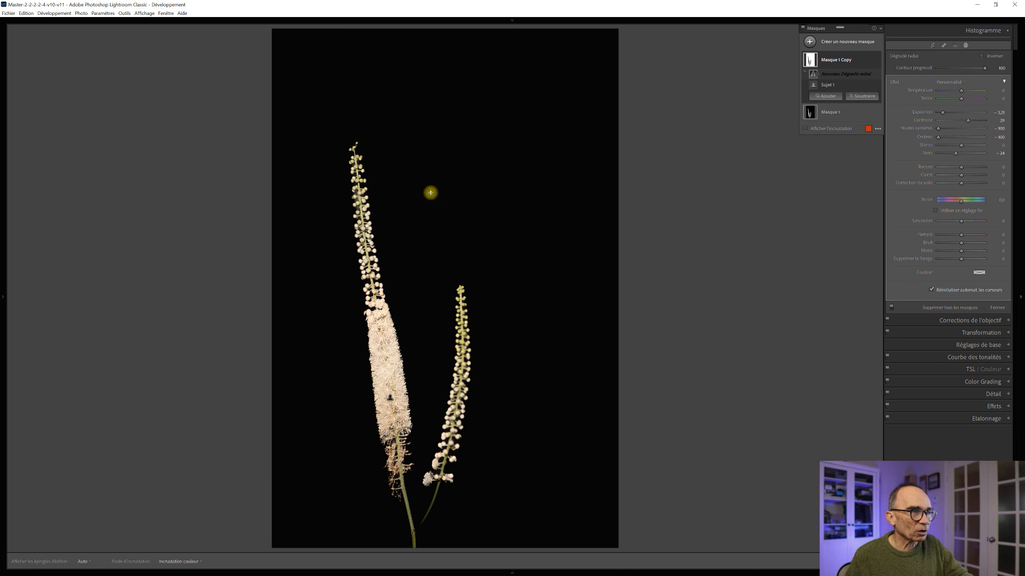
mouse_move(429, 184)
left_mouse_down()
mouse_move(523, 222)
mouse_move(694, 320)
left_mouse_up()
left_click_drag(608, 106, 558, 43)
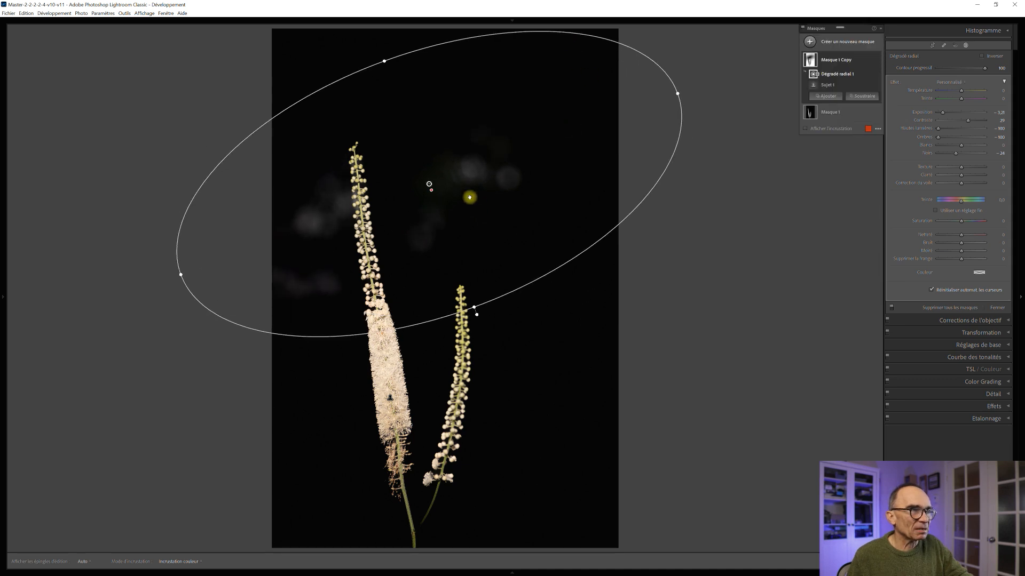
Widen and slightly heighten the subtracted radial gradient, and centre it just right of the tall spike's upper half.
left_click_drag(430, 185, 351, 227)
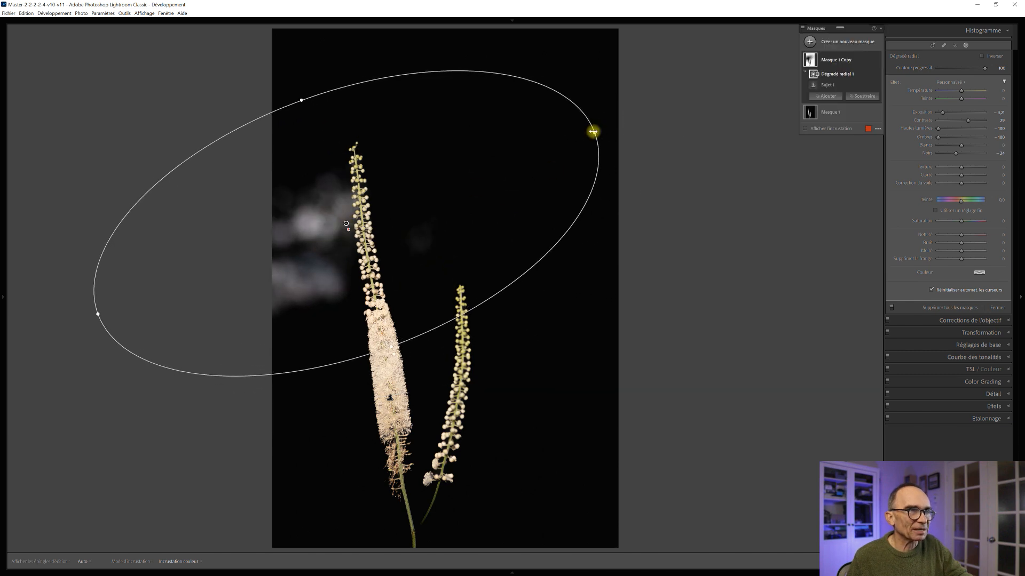
left_click_drag(594, 132, 732, 94)
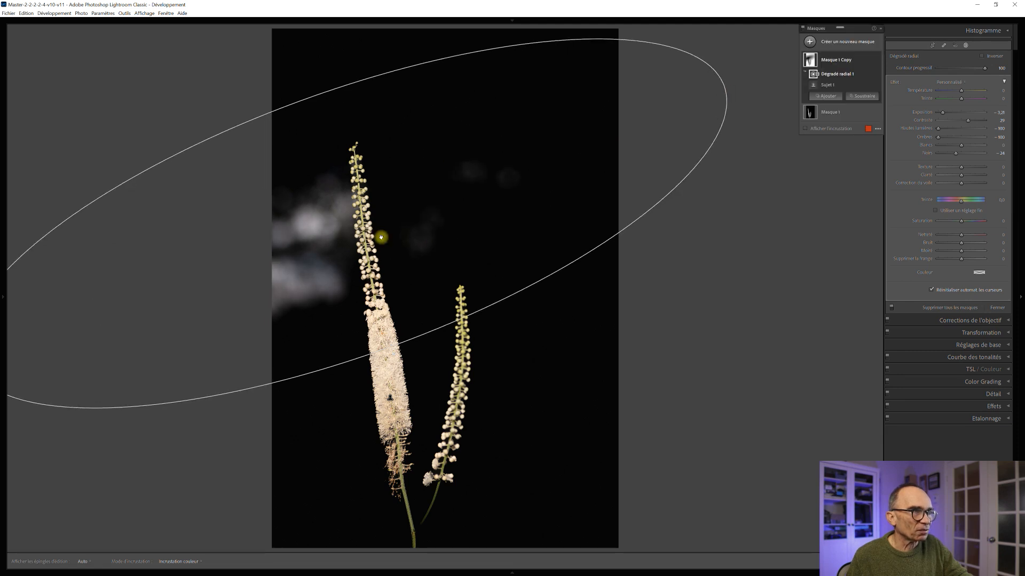
left_click_drag(350, 224, 411, 199)
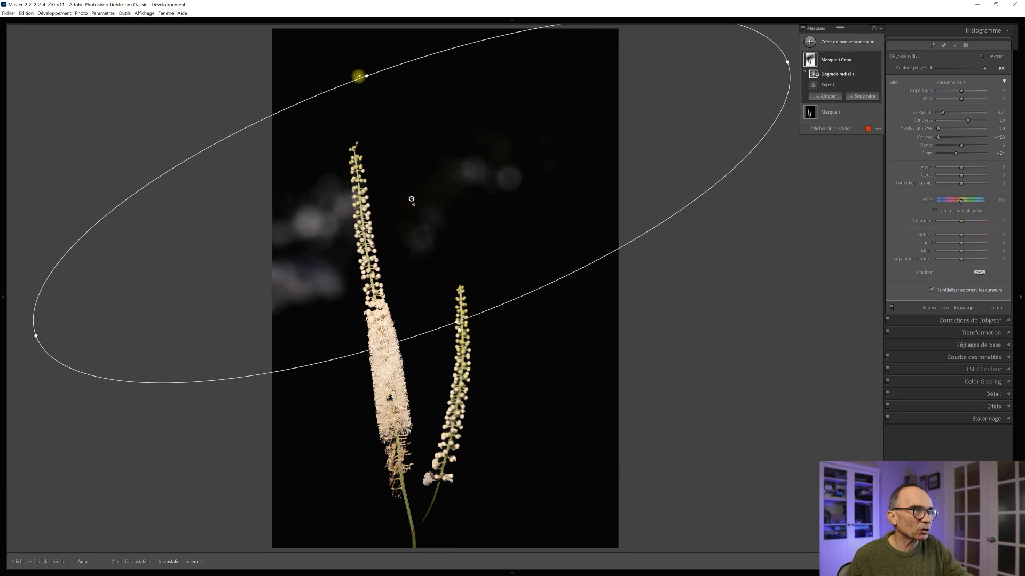
left_click_drag(361, 74, 360, 50)
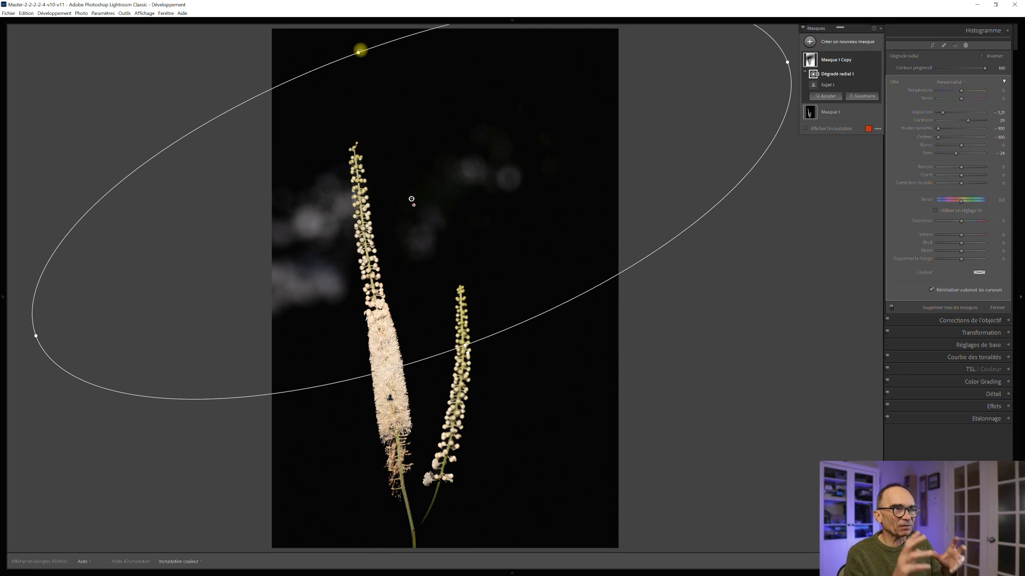